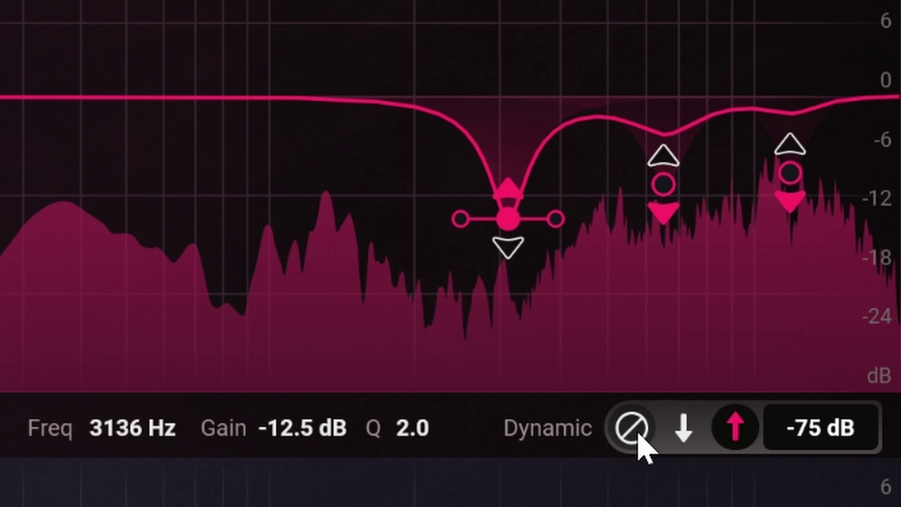
Compare the off, downward and upward Dynamic modes on the 3136 Hz sibilance band, finishing on upward
left_click(638, 435)
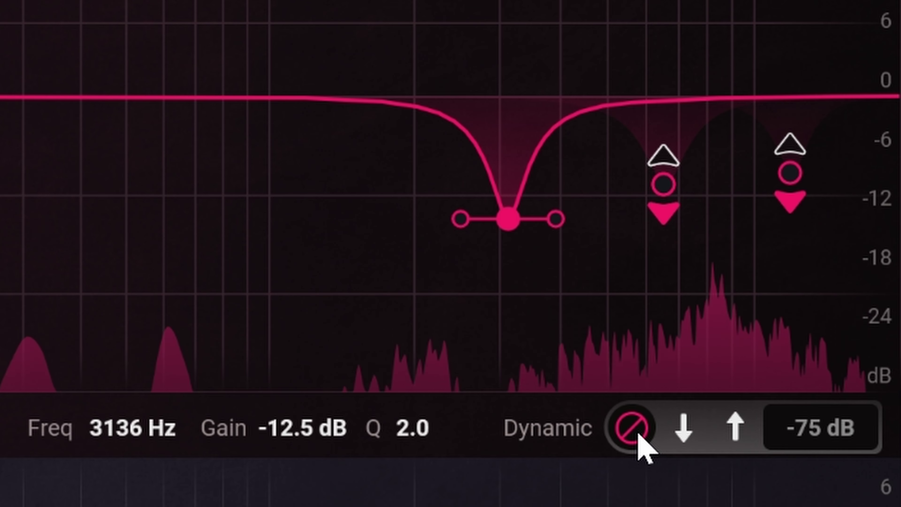
left_click(685, 434)
left_click(736, 434)
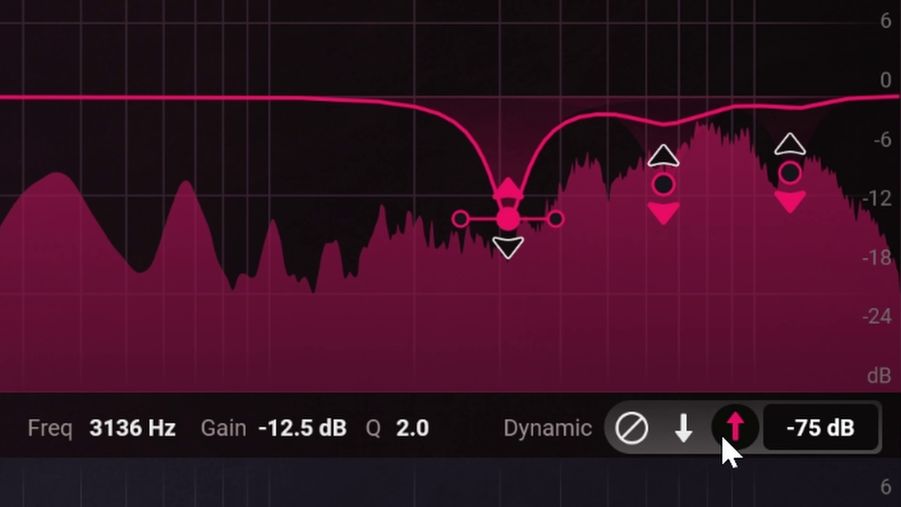
left_click(676, 436)
left_click(676, 436)
left_click(738, 435)
left_click(684, 431)
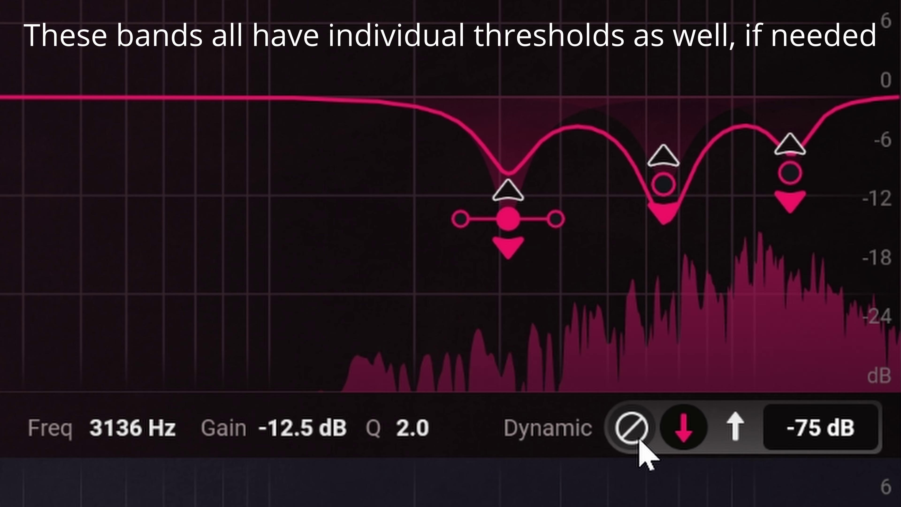
left_click(638, 437)
left_click(734, 437)
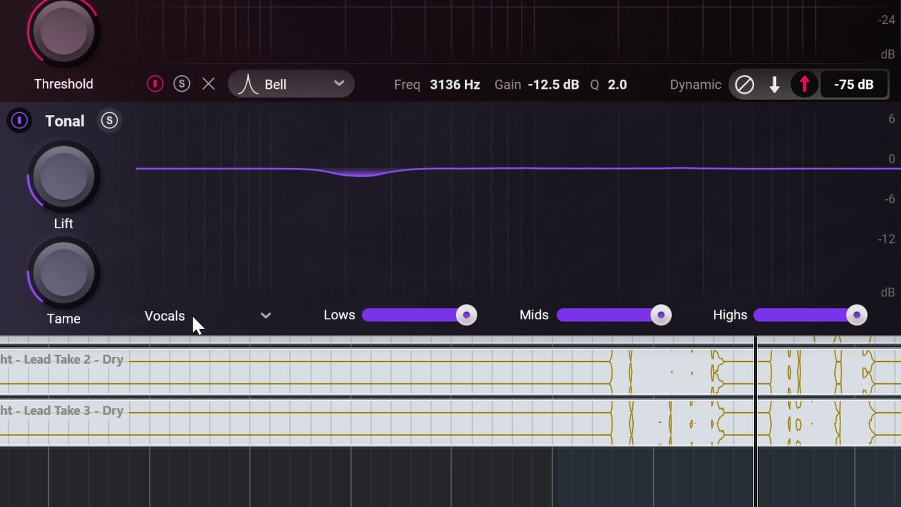
Try the Vocals High, Dialogue High, Instrument, Vocals Low and Vocals profiles in the Tonal module, finishing on Vocals High
left_click(200, 316)
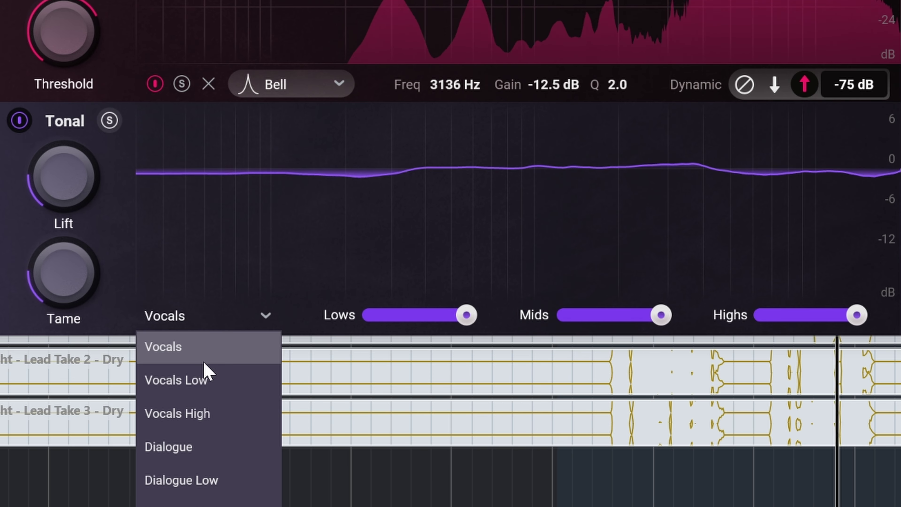
left_click(214, 413)
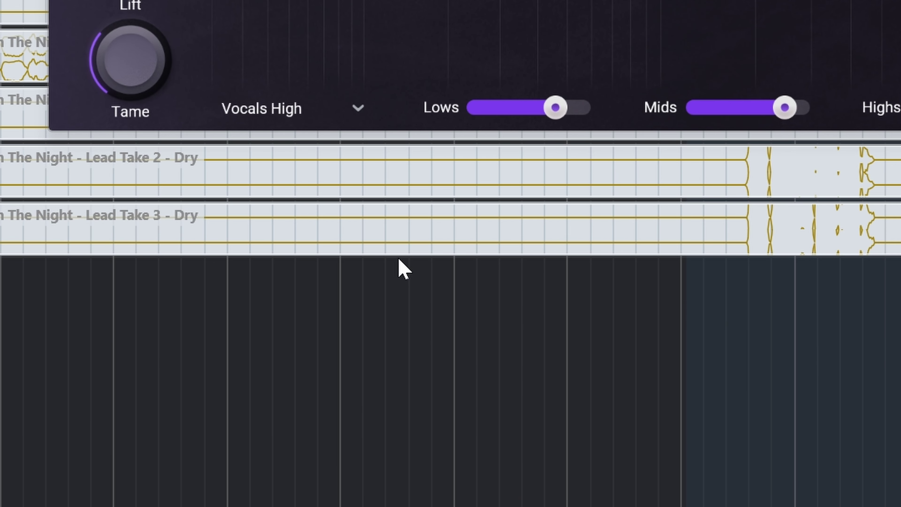
left_click(323, 114)
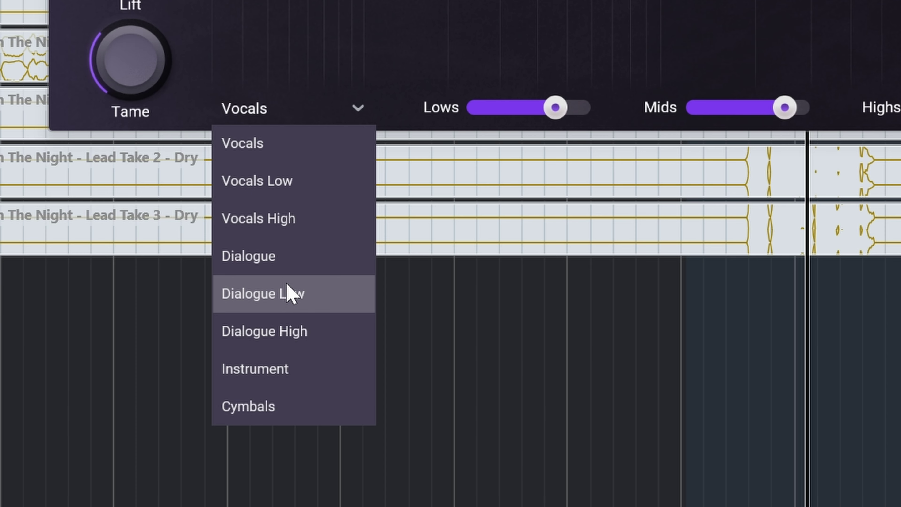
left_click(284, 331)
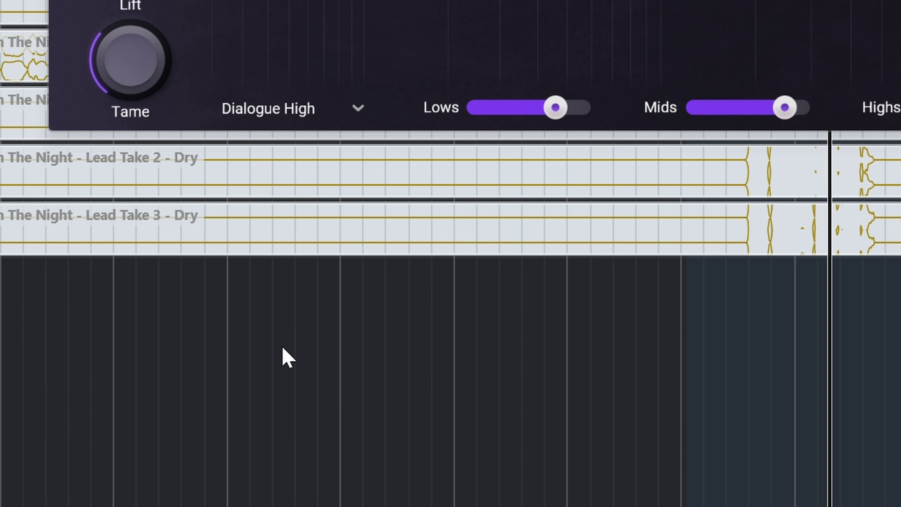
left_click(350, 112)
left_click(270, 367)
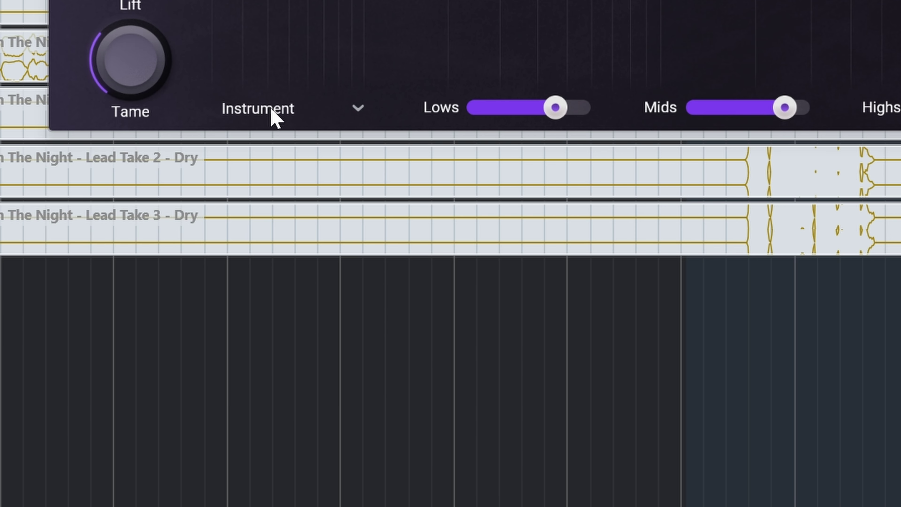
left_click(275, 118)
left_click(262, 219)
left_click(292, 115)
left_click(272, 181)
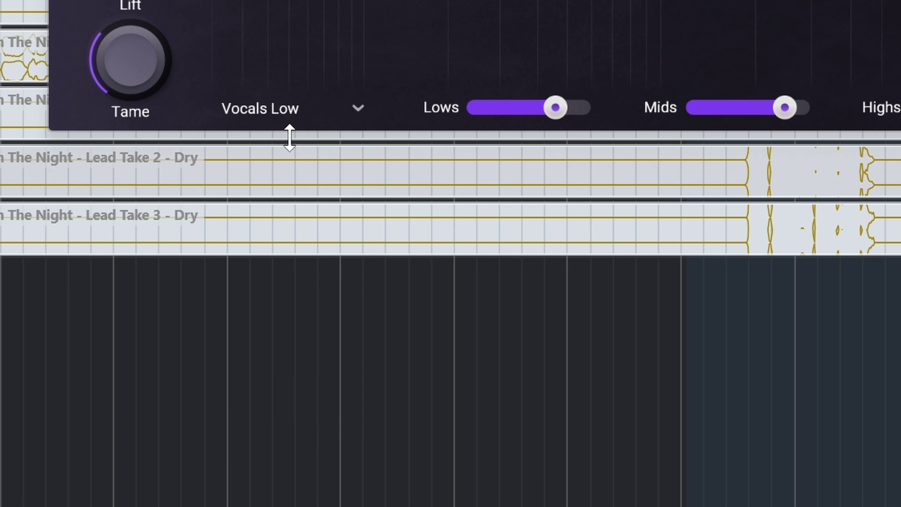
left_click(290, 110)
left_click(278, 151)
left_click(301, 116)
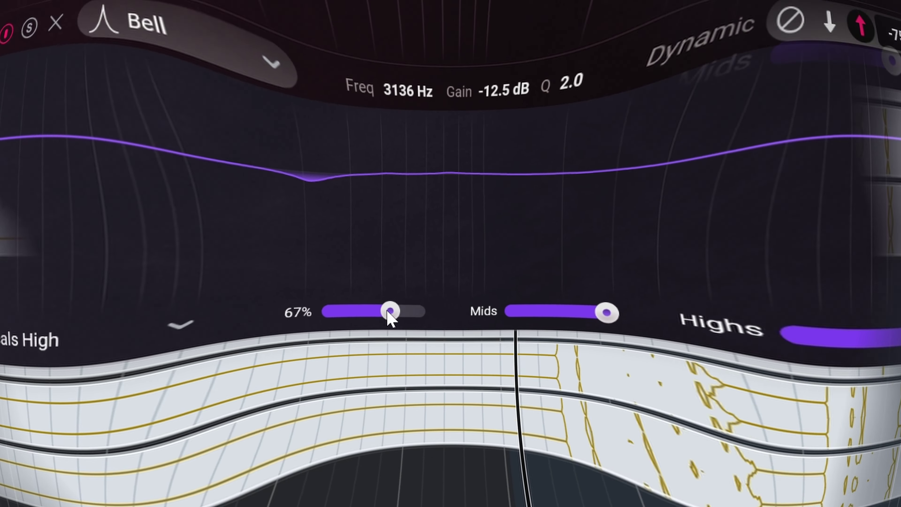
Lower the Tonal module's Lows to 51% along with its Mids and Highs, and adjust its Tame and Lift amounts
mouse_move(391, 312)
left_mouse_down()
mouse_move(352, 312)
mouse_move(375, 311)
left_mouse_up()
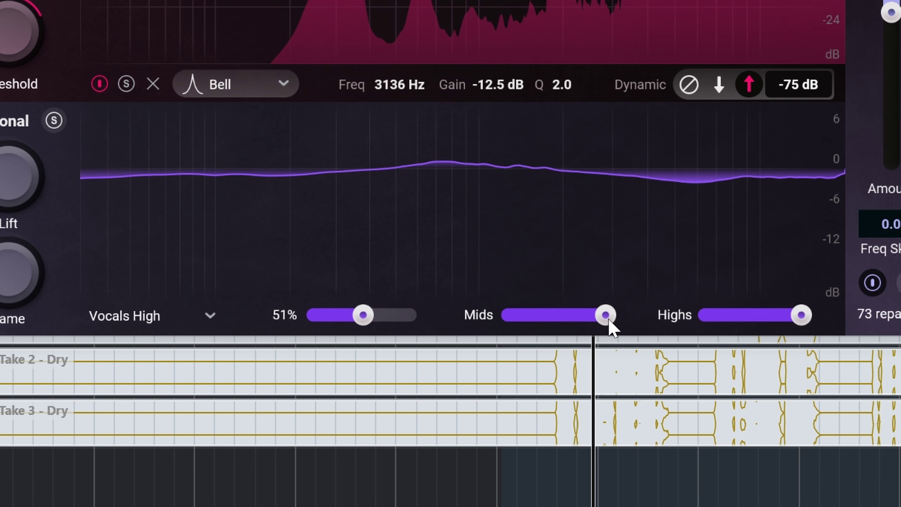
left_click_drag(606, 315, 499, 321)
left_click_drag(801, 315, 643, 336)
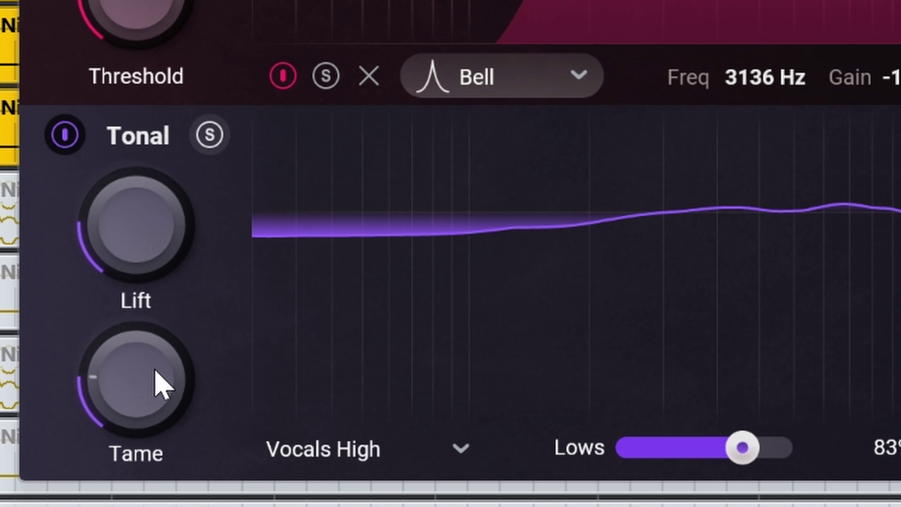
left_click_drag(156, 371, 199, 227)
left_click_drag(153, 274, 165, 256)
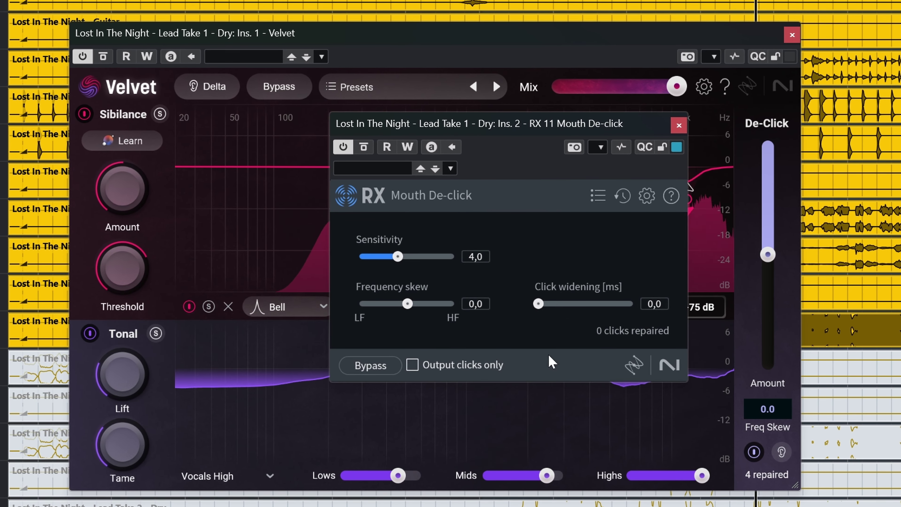
Increase the click widening in RX 11 Mouth De-click
left_click_drag(538, 303, 618, 305)
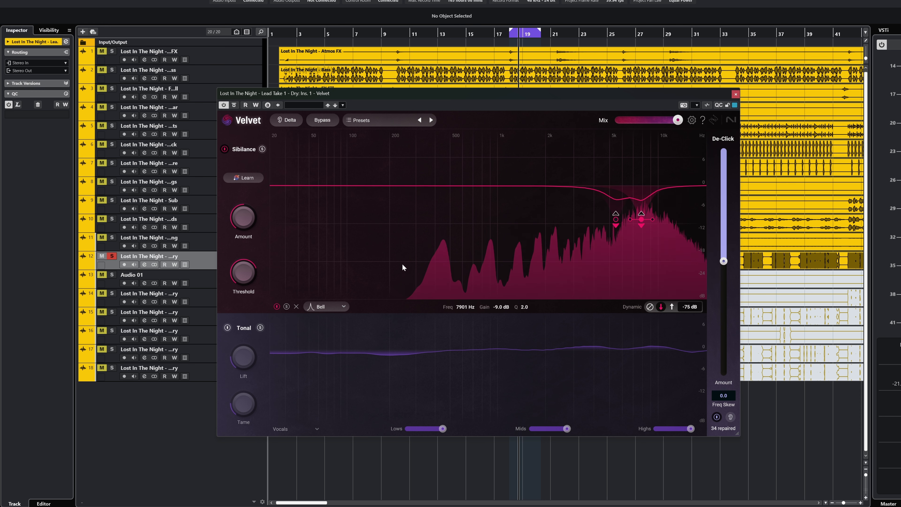
Audition the 7901 Hz sibilance band in solo and reshape it into a High Shelf at 2873 Hz with -16.1 dB gain and Q 0.1
left_click(286, 307)
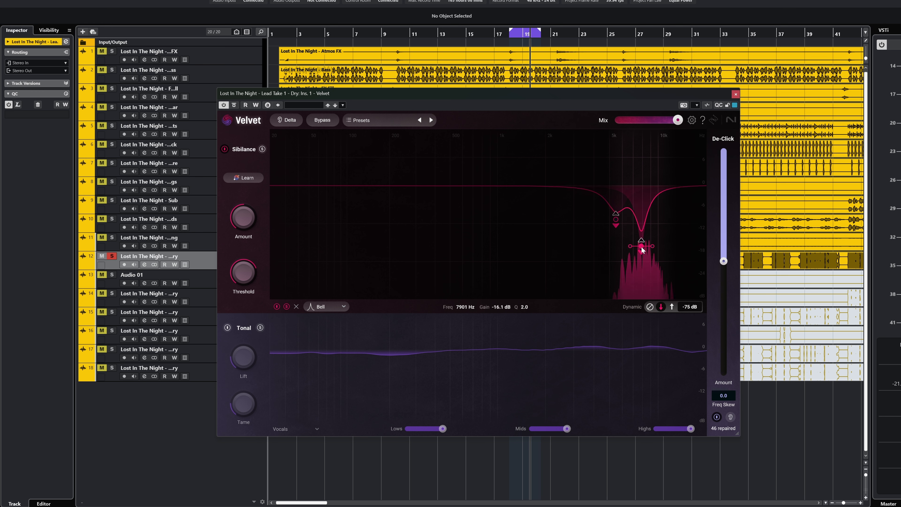
left_click(287, 306)
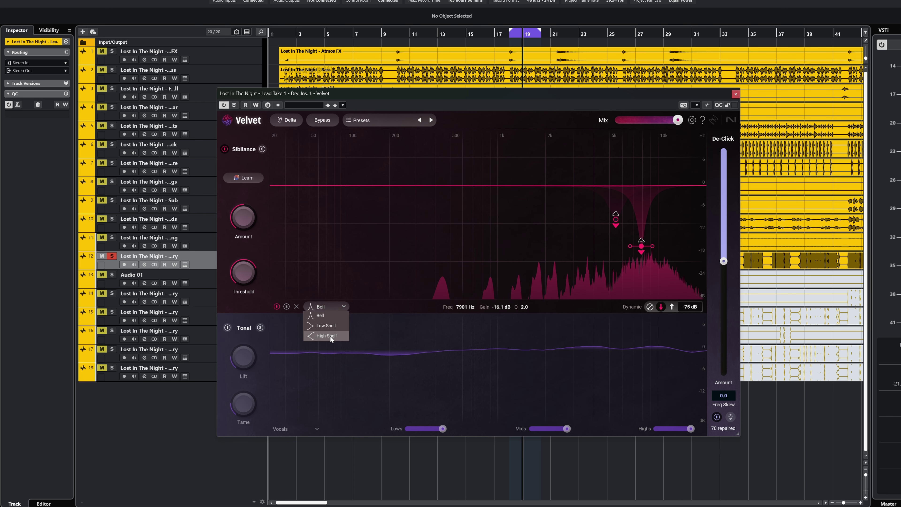
left_click(330, 336)
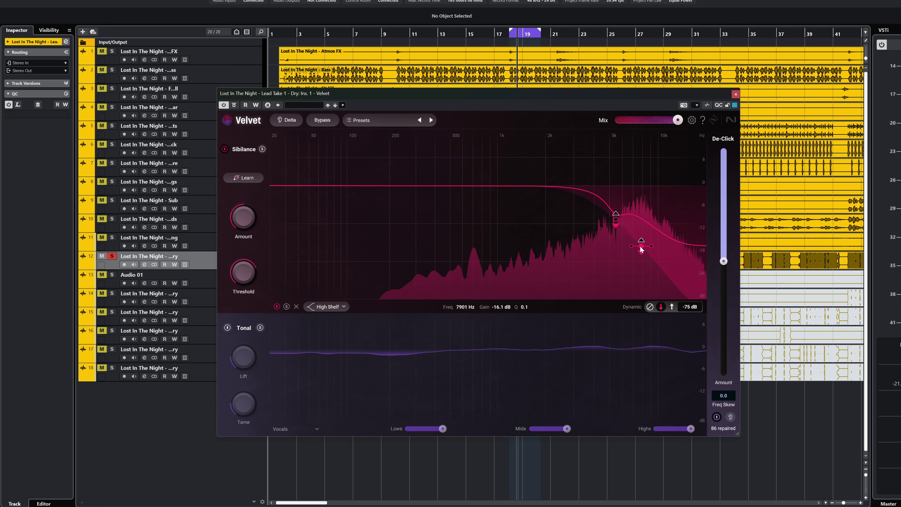
left_click_drag(640, 246, 602, 248)
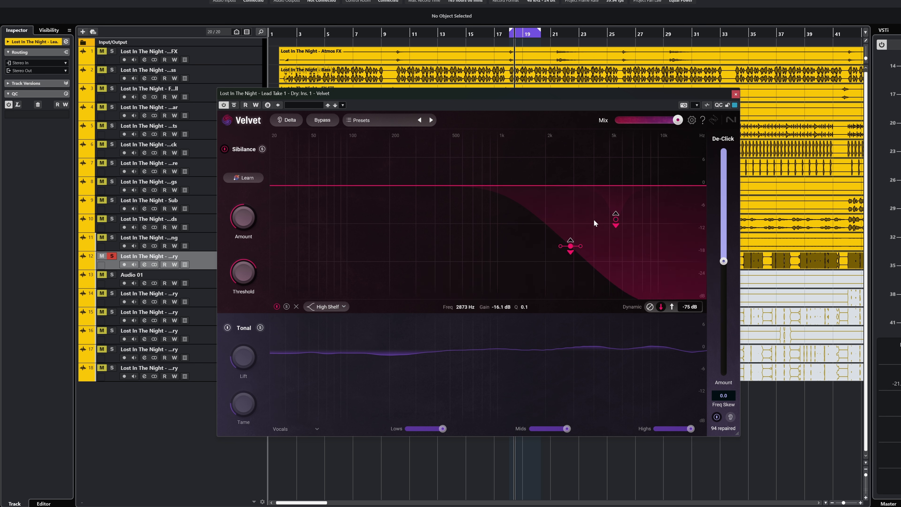
Flatten the remaining sibilance bell band to 0.1 dB gain at 5343 Hz with its Dynamic mode off
left_click(616, 219)
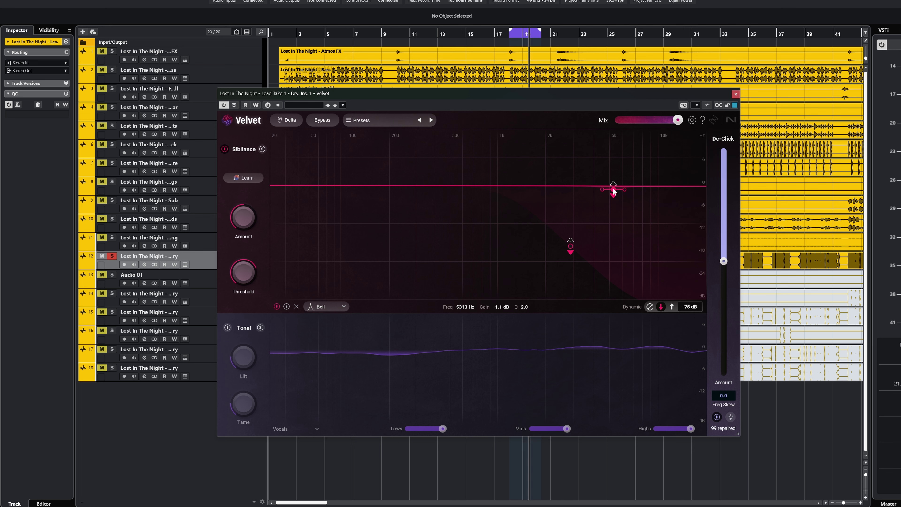
left_click_drag(613, 190, 613, 185)
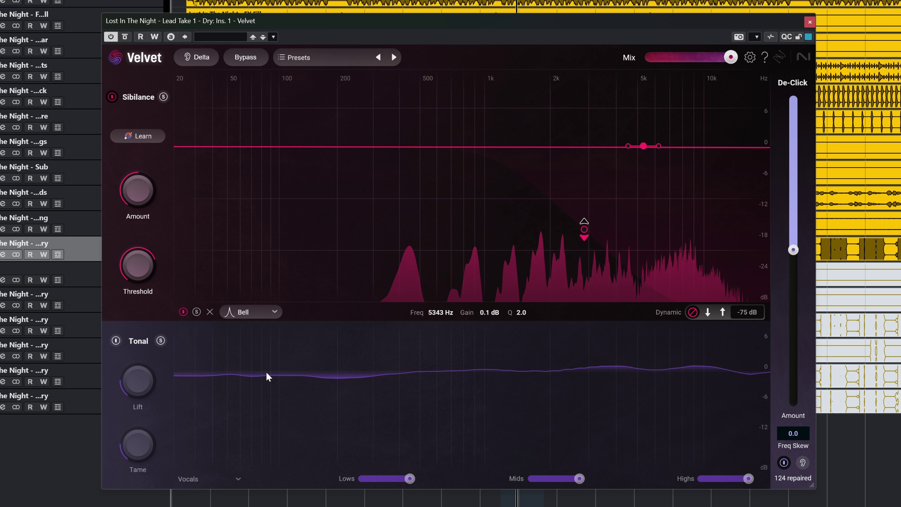
Switch the Tonal module on and off to compare its effect on the lead vocal, leaving it on
left_click(116, 341)
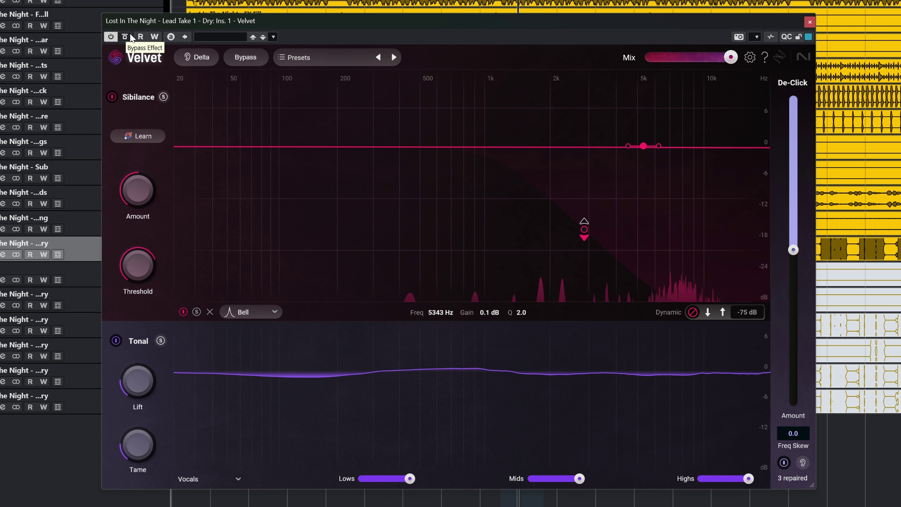
left_click(116, 341)
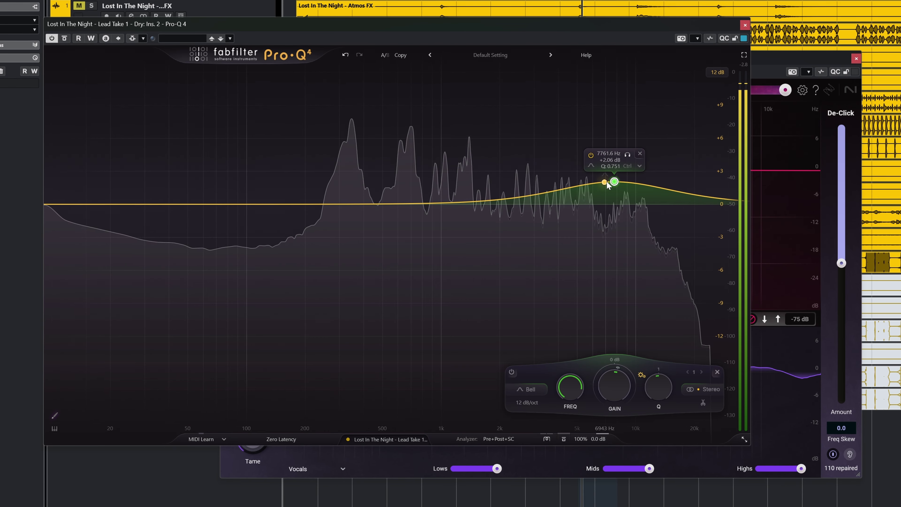
Raise the high-frequency bell band in Pro-Q 4 to about +3.48 dB at about 7792 Hz
left_click_drag(607, 184, 618, 168)
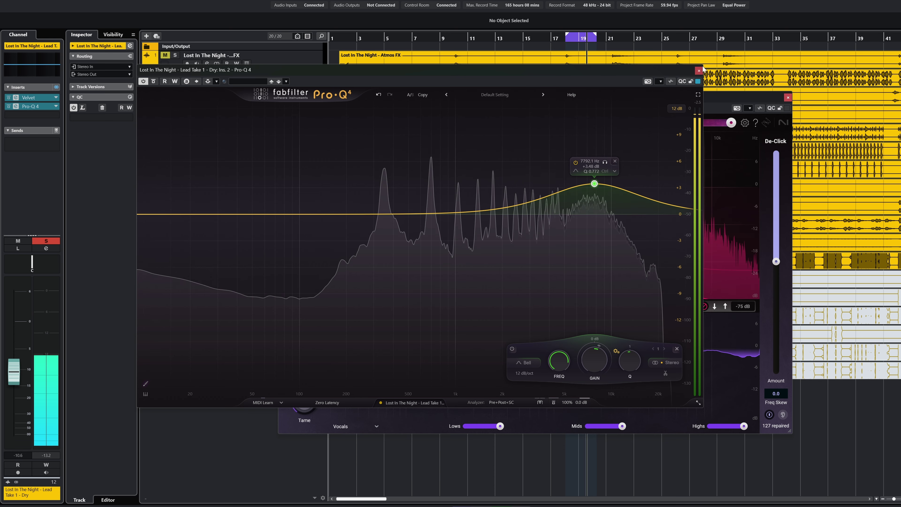
Close the Pro-Q 4 and Velvet windows, and compare the Lead Take 1 track with its inserts bypassed and re-enabled
left_click(699, 70)
left_click(787, 97)
left_click(56, 87)
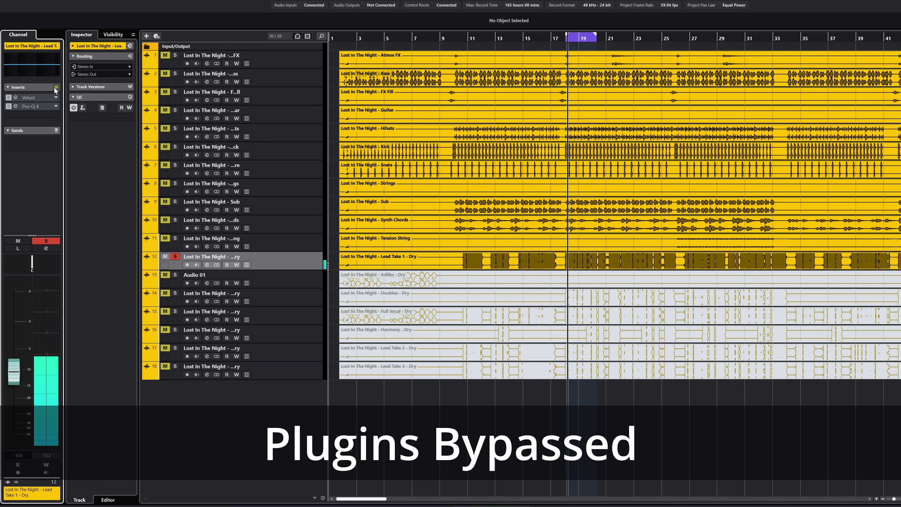
left_click(56, 87)
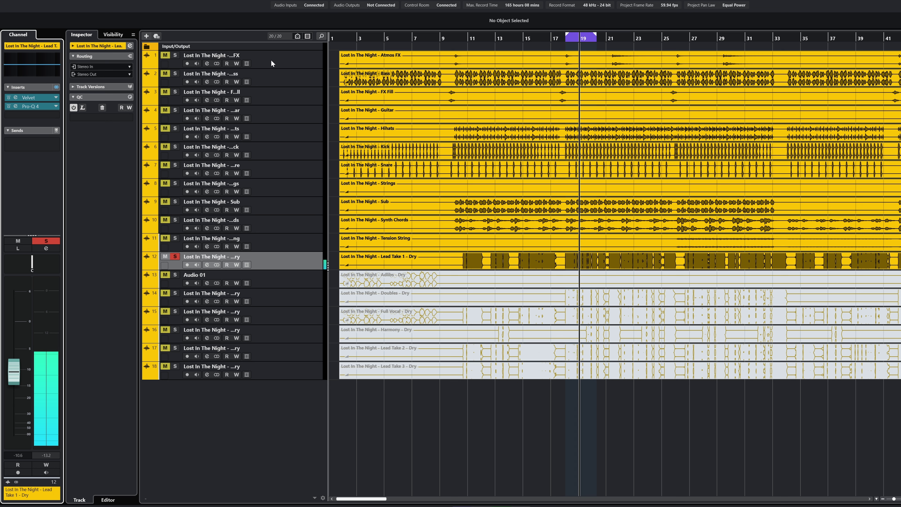
Unsolo the Lead Take 1 track and toggle the bypass of its inserts to compare them in the full mix
left_click(175, 257)
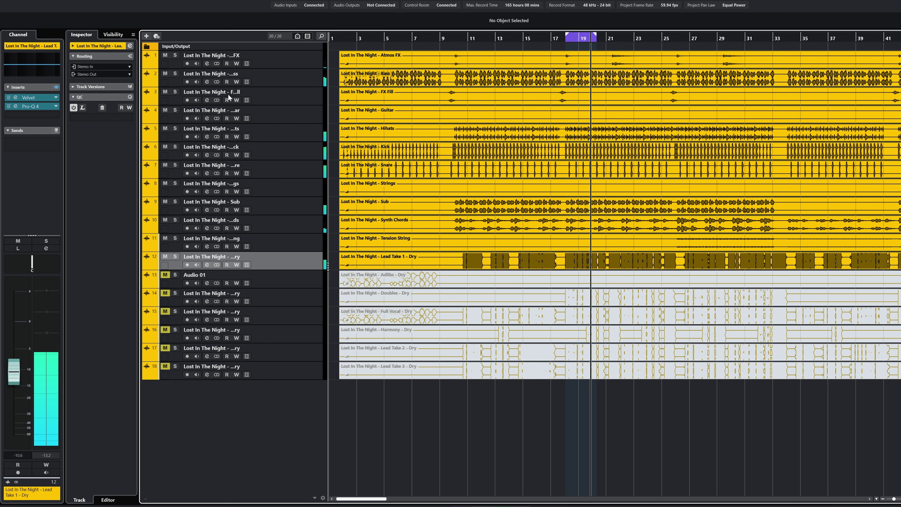
left_click(56, 87)
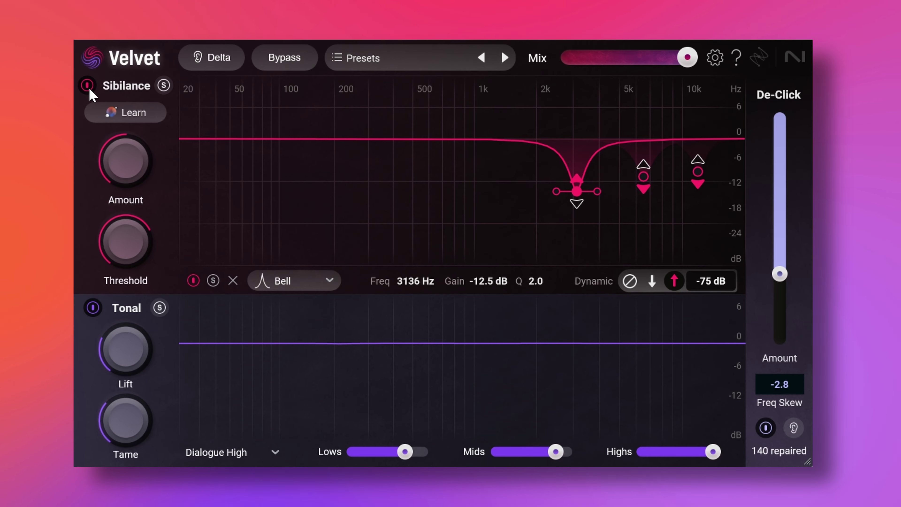
Solo the Tonal signal in the Velvet instance that uses the Dialogue High profile
left_click(160, 308)
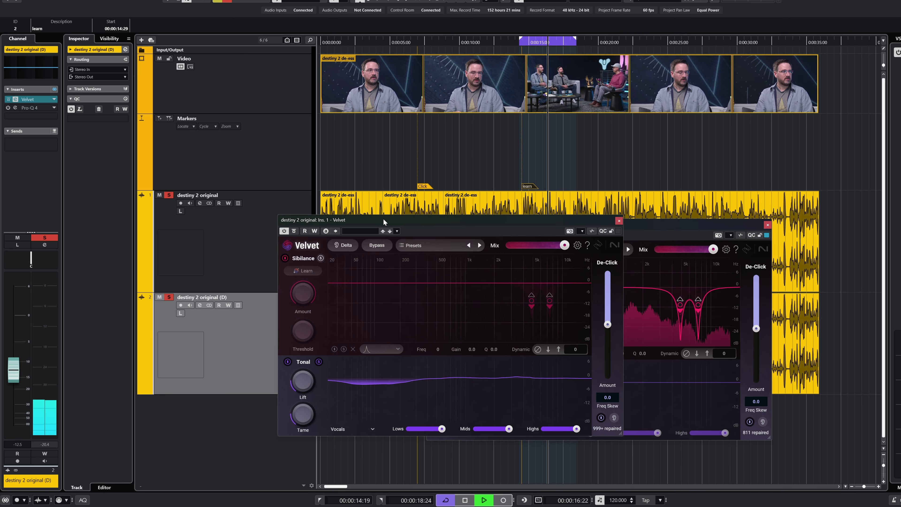
Move the two Velvet windows apart and lower the Sibilance Amount on the destiny 2 original (D) track
left_click_drag(379, 227, 267, 130)
left_click_drag(552, 223, 535, 202)
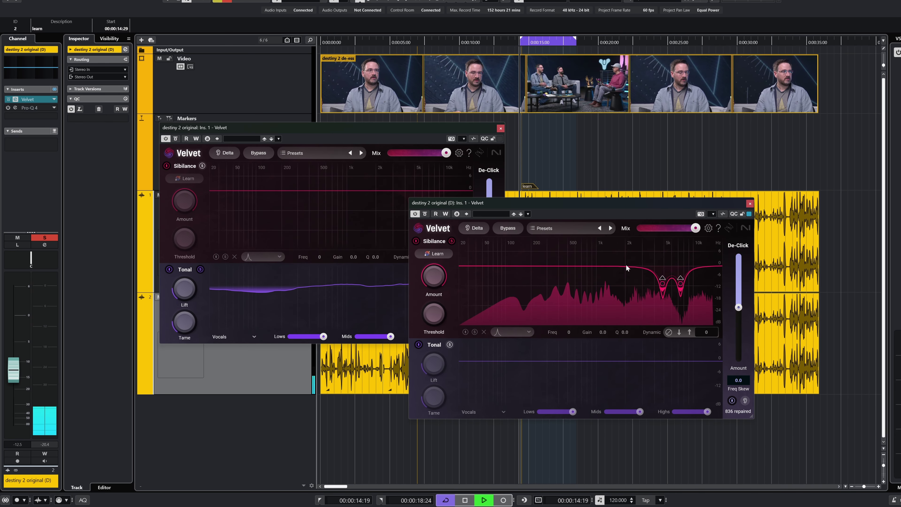
left_click_drag(430, 295, 414, 329)
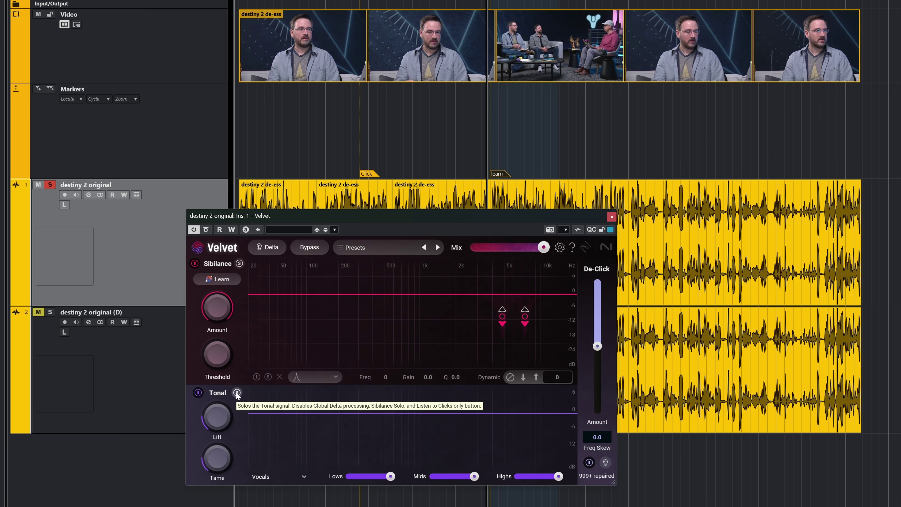
Compare Velvet bypassed and active on the destiny 2 original track, and solo its Tonal signal
left_click(209, 230)
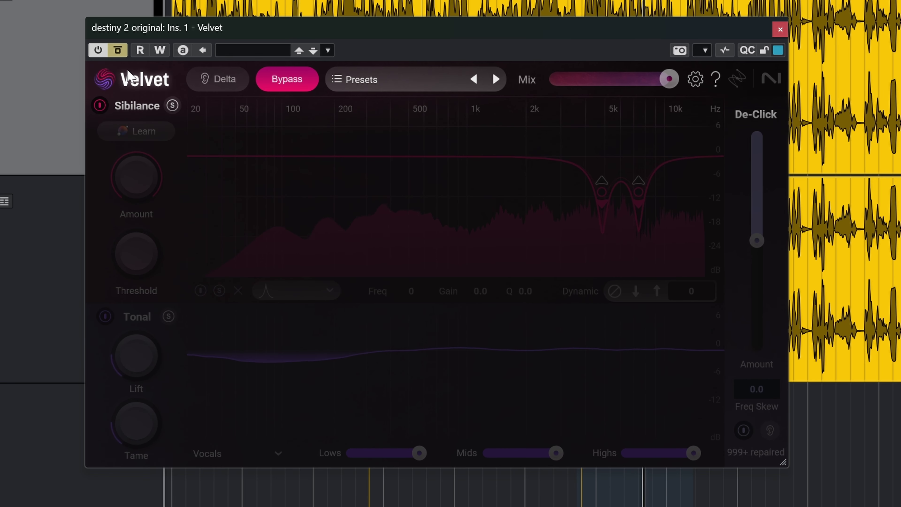
left_click(118, 51)
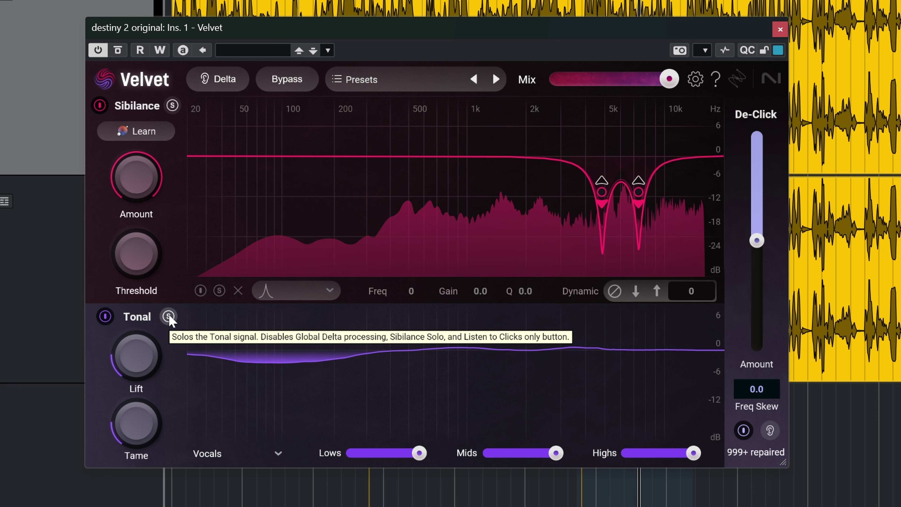
left_click(168, 316)
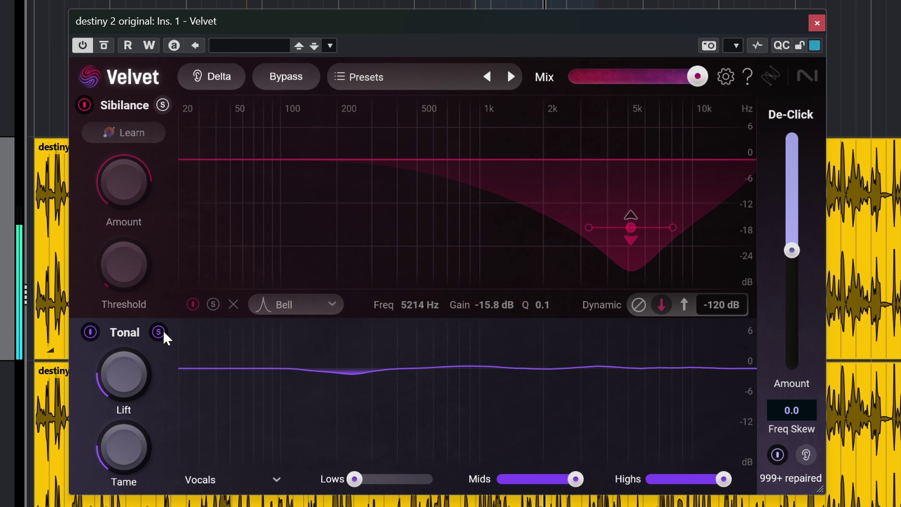
Move the sibilance bell band on the destiny 2 original track to 5555 Hz with -29.0 dB gain
left_click_drag(631, 227, 637, 284)
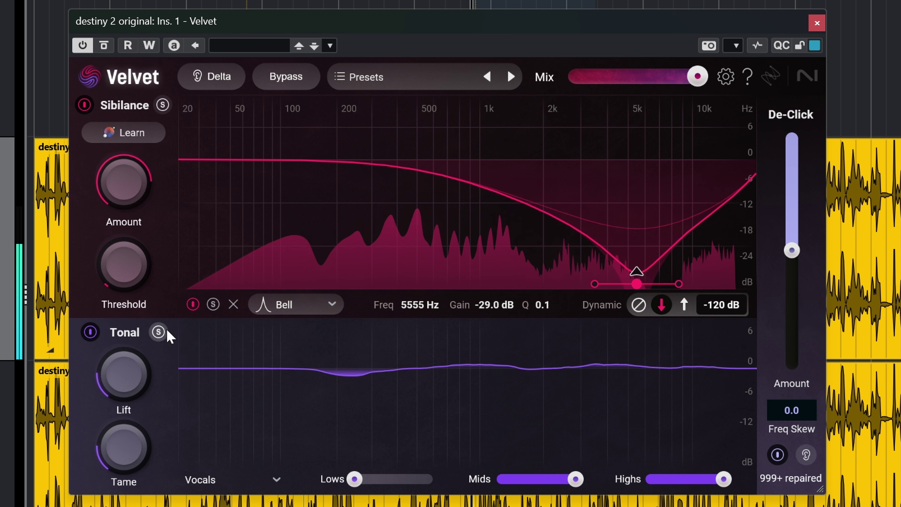
Audition the soloed Tonal signal in Velvet on the destiny 2 original track and turn the solo off again
left_click(159, 333)
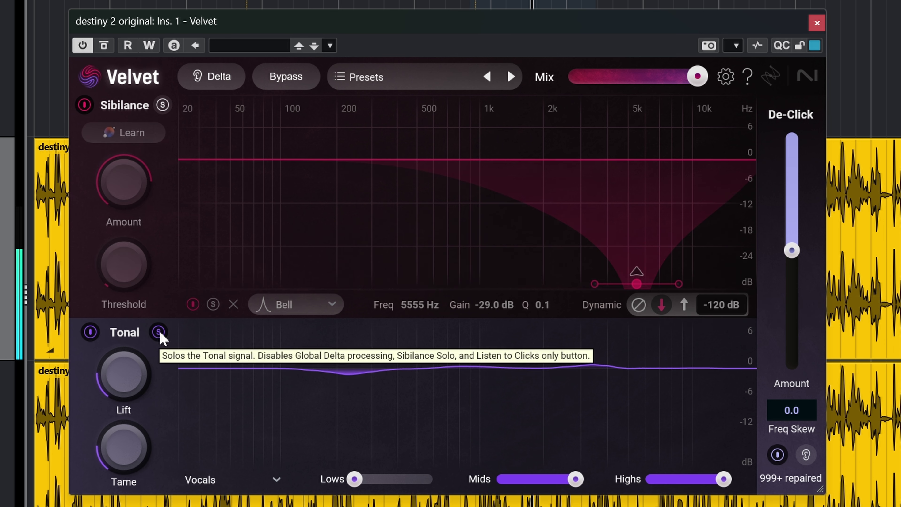
left_click(159, 333)
left_click_drag(637, 283, 639, 282)
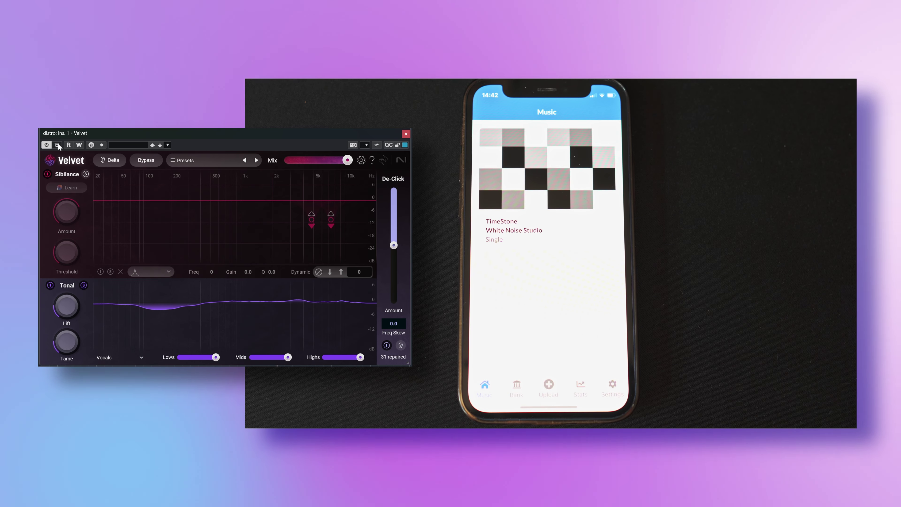
Compare Velvet bypassed and active on the distro track, and solo its Tonal signal
left_click(57, 145)
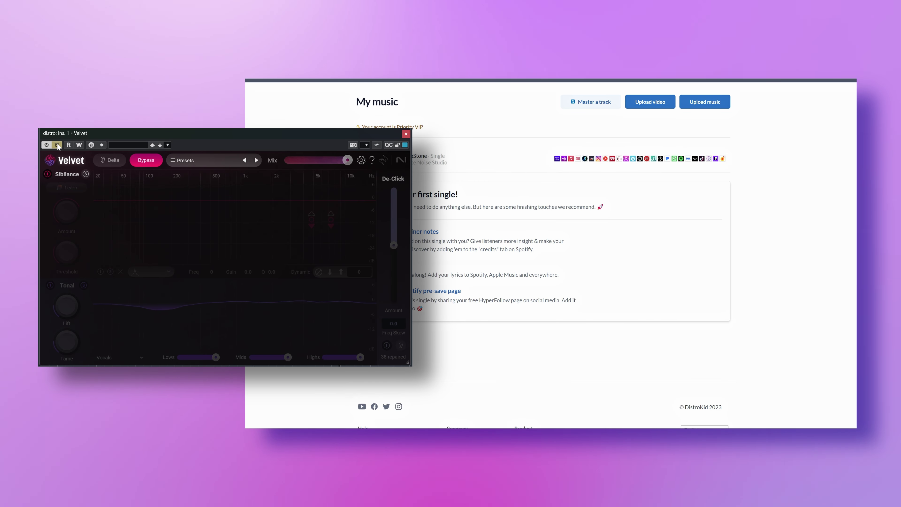
left_click(57, 144)
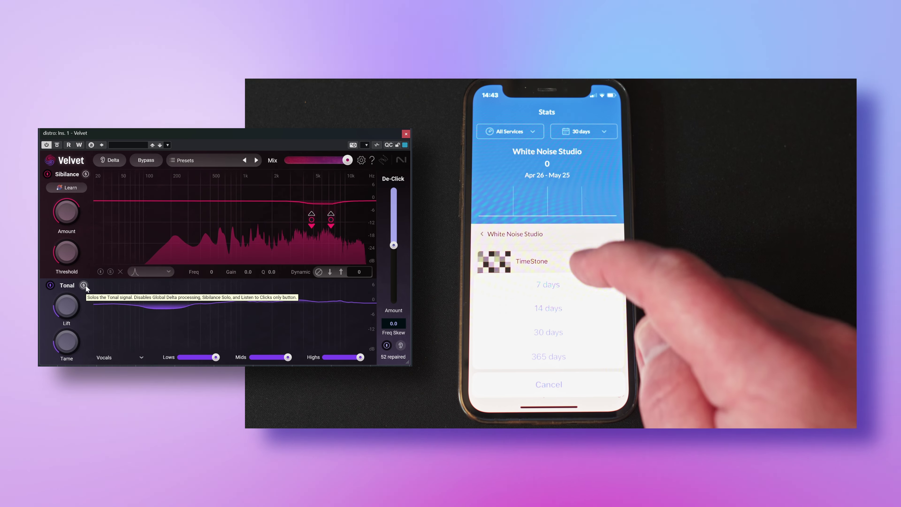
left_click(84, 285)
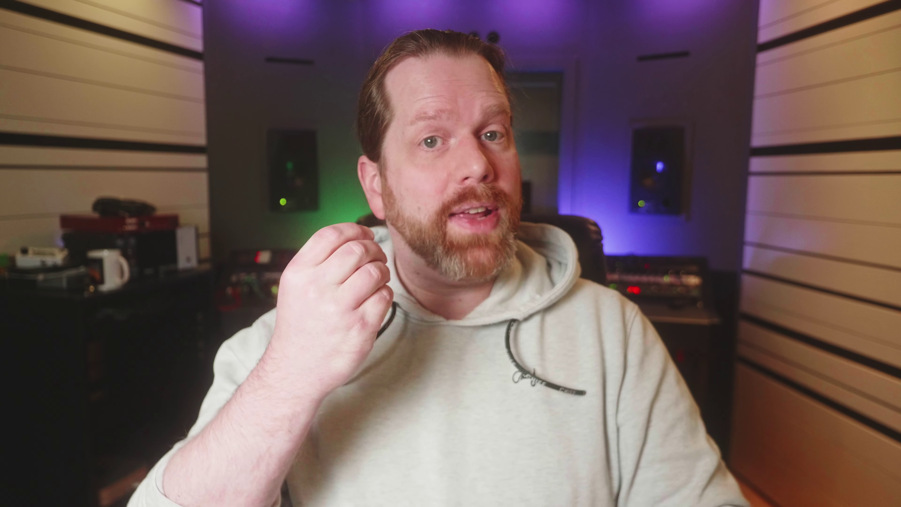
Take Velvet out of bypass on the destiny 2 de-ess track and adjust the De-Click Freq Skew
mouse_move(321, 236)
left_mouse_down()
mouse_move(335, 245)
mouse_move(335, 231)
left_mouse_up()
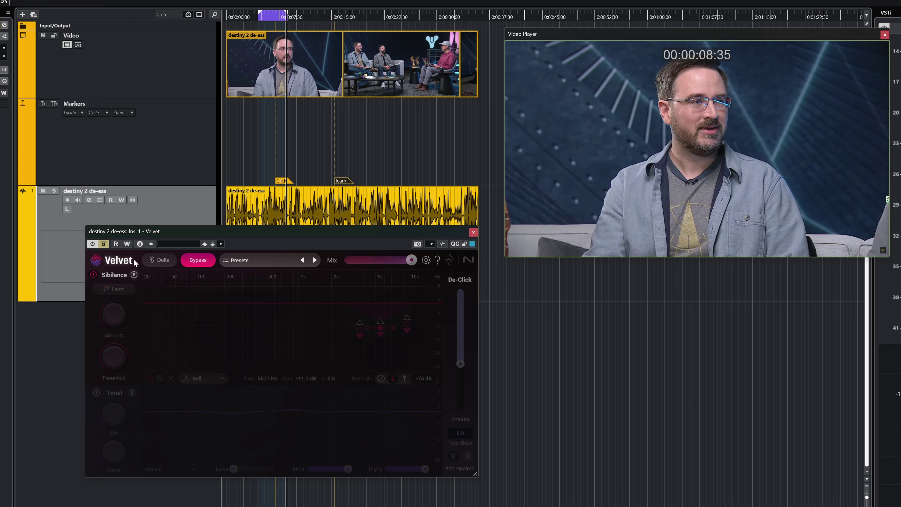
left_click(104, 244)
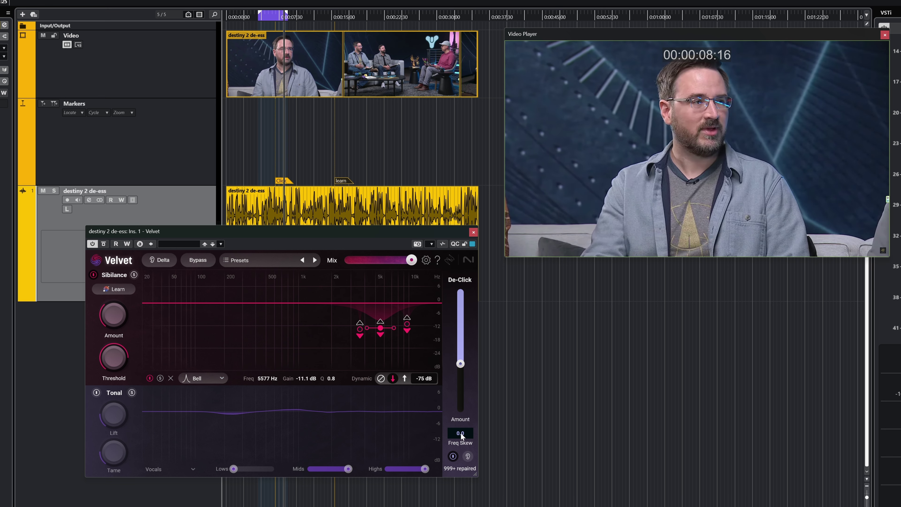
left_click_drag(457, 444, 455, 471)
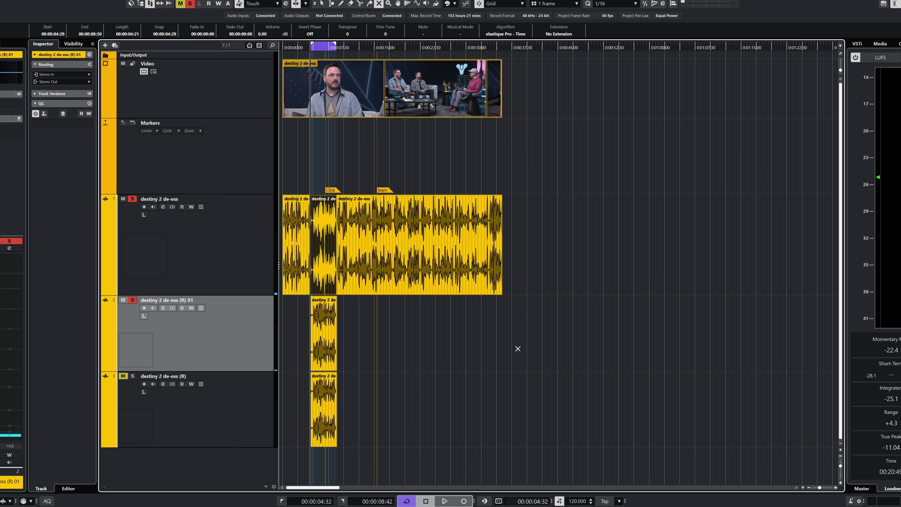
Invert the phase of the destiny 2 de-ess (R) 01 channel to 180° in the MixConsole and return to the project
key("F3")
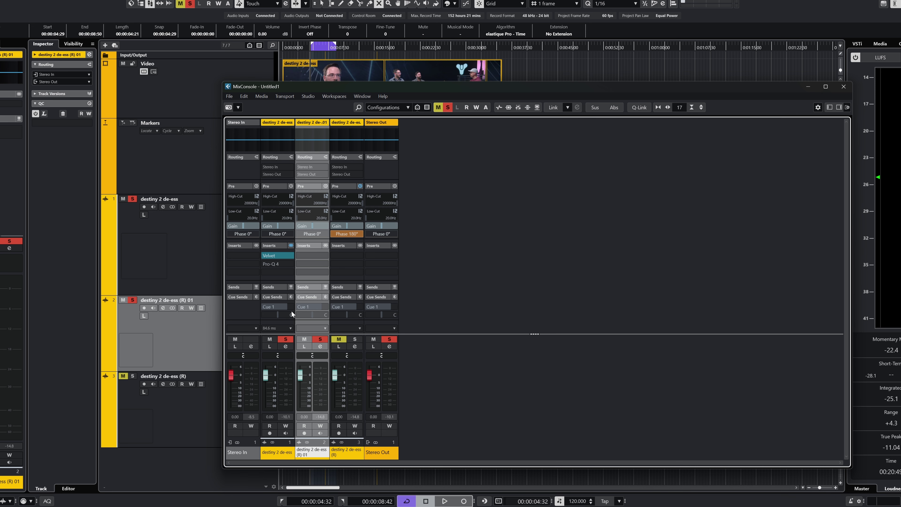
left_click_drag(311, 234, 348, 233)
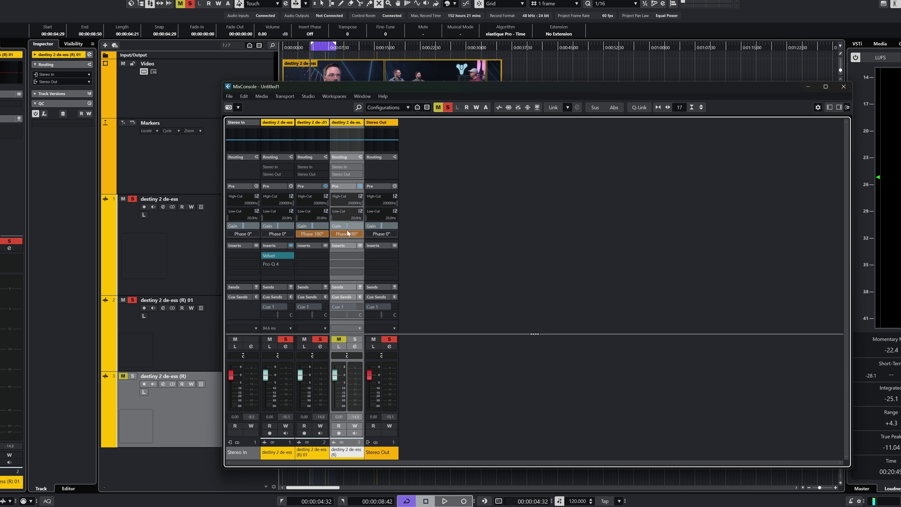
left_click(218, 326)
left_click(203, 267)
left_click(449, 331)
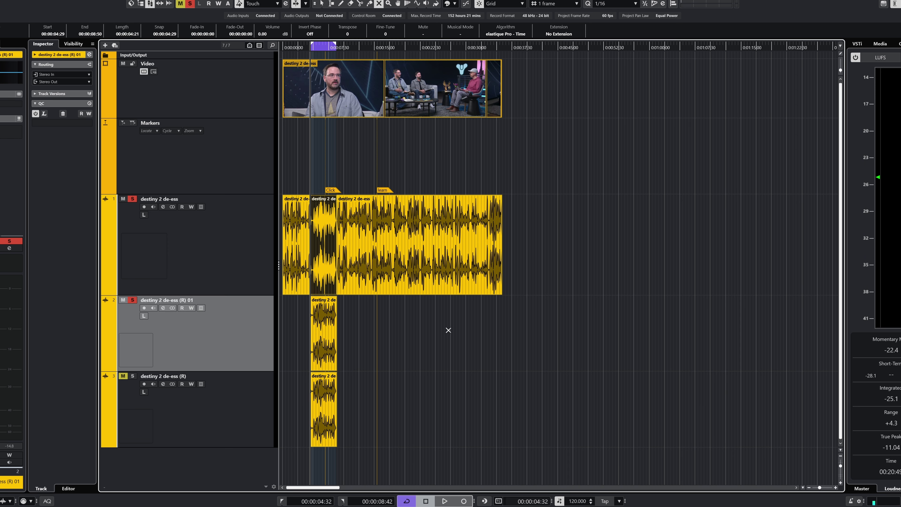
Play the cycle range with destiny 2 de-ess and the phase-inverted (R) 01 track soloed, and stop playback
key("space")
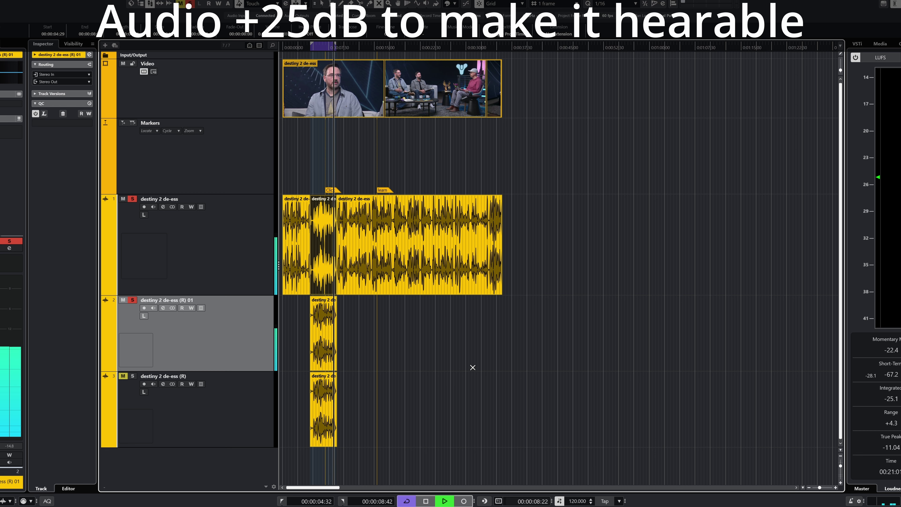
key("space")
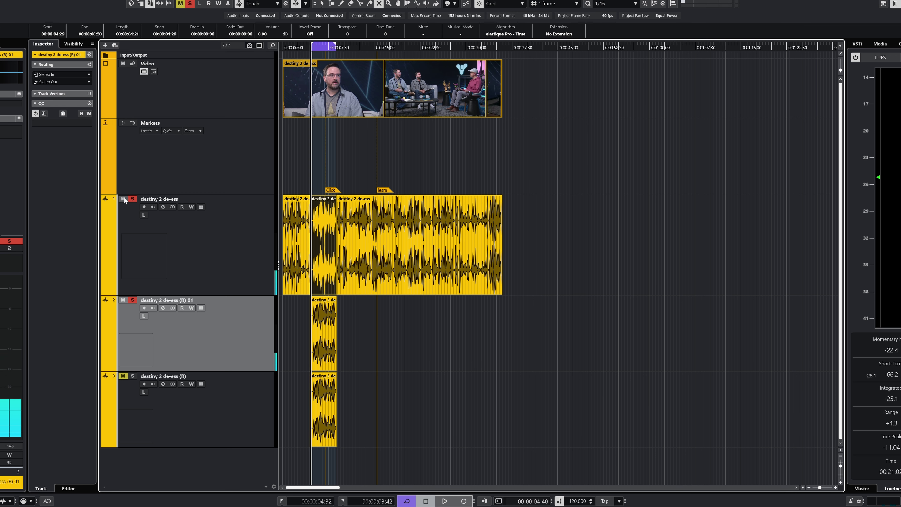
Mute the destiny 2 de-ess track and solo destiny 2 de-ess (R) together with (R) 01
left_click(123, 199)
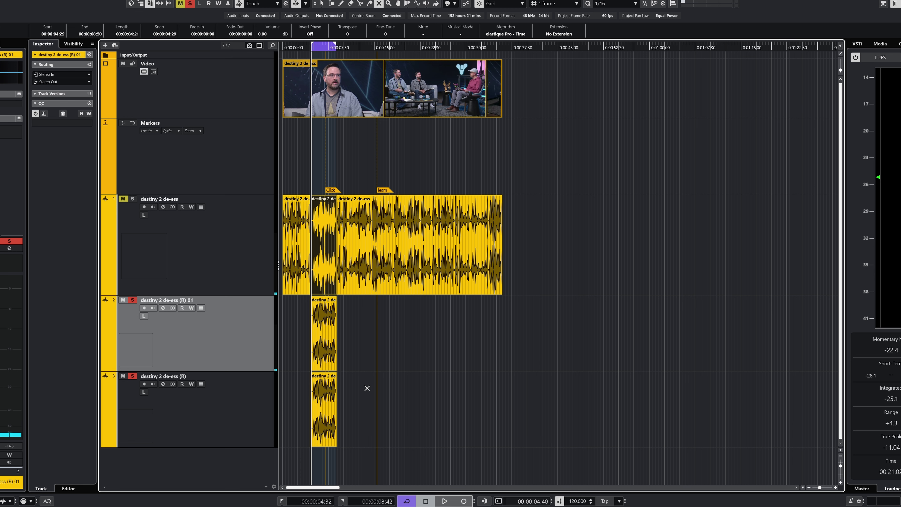
left_click(835, 488)
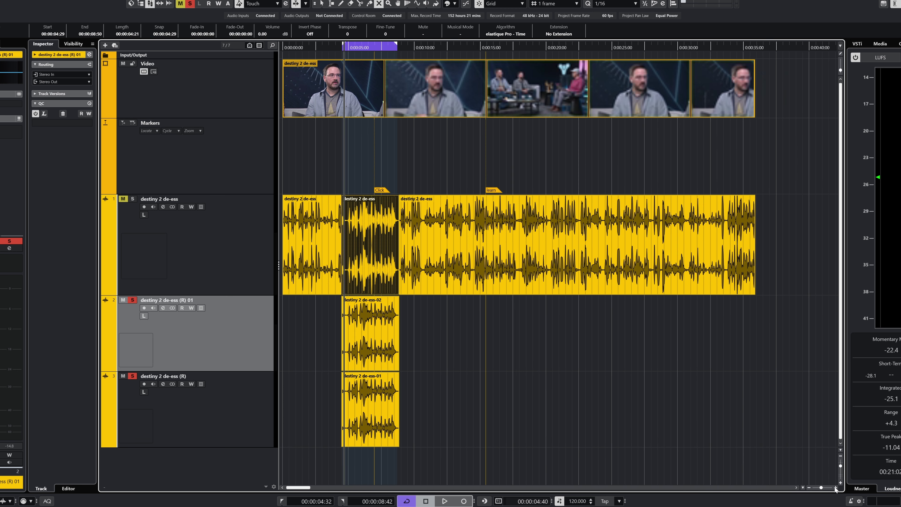